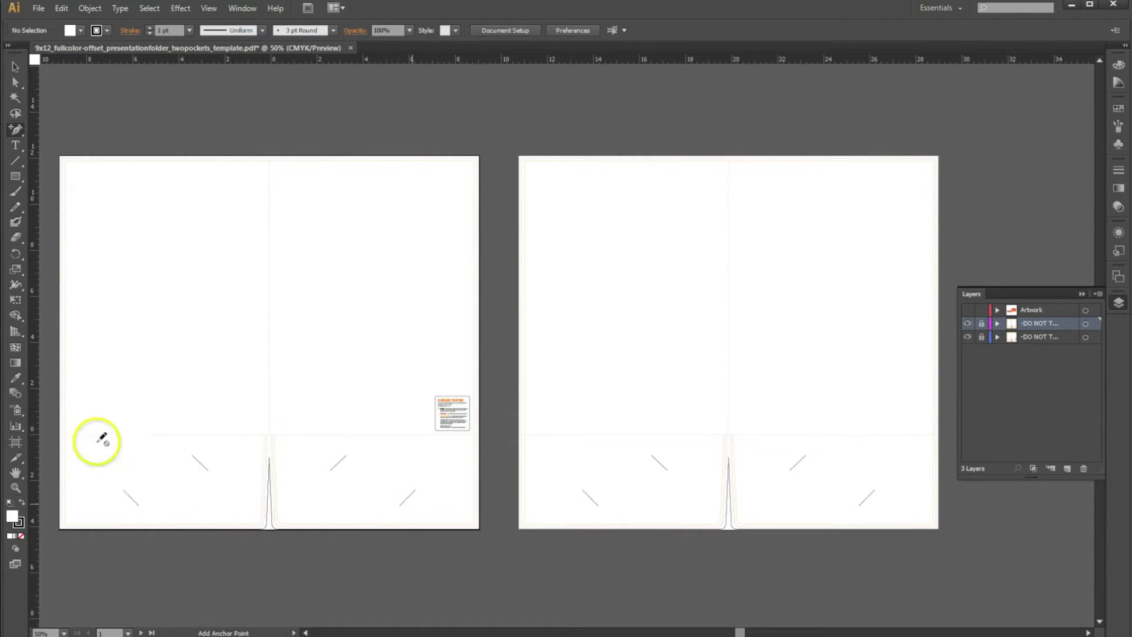
# Step: Scroll up to view the 9x12 two-pocket folder template with its Artwork layer and two guide layers
pyautogui.scroll(2, 295, 478)
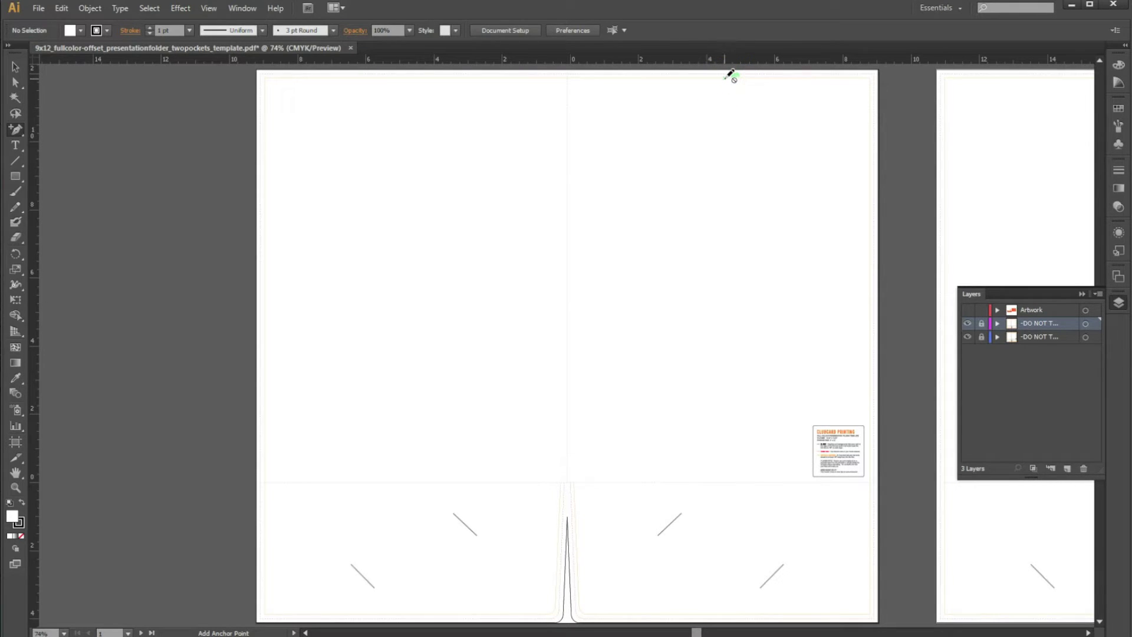
# Step: Zoom in on the left artboard's blank outside spread and target the Artwork layer
pyautogui.click(841, 182)
pyautogui.click(802, 383)
pyautogui.moveTo(789, 390); pyautogui.dragTo(447, 314)
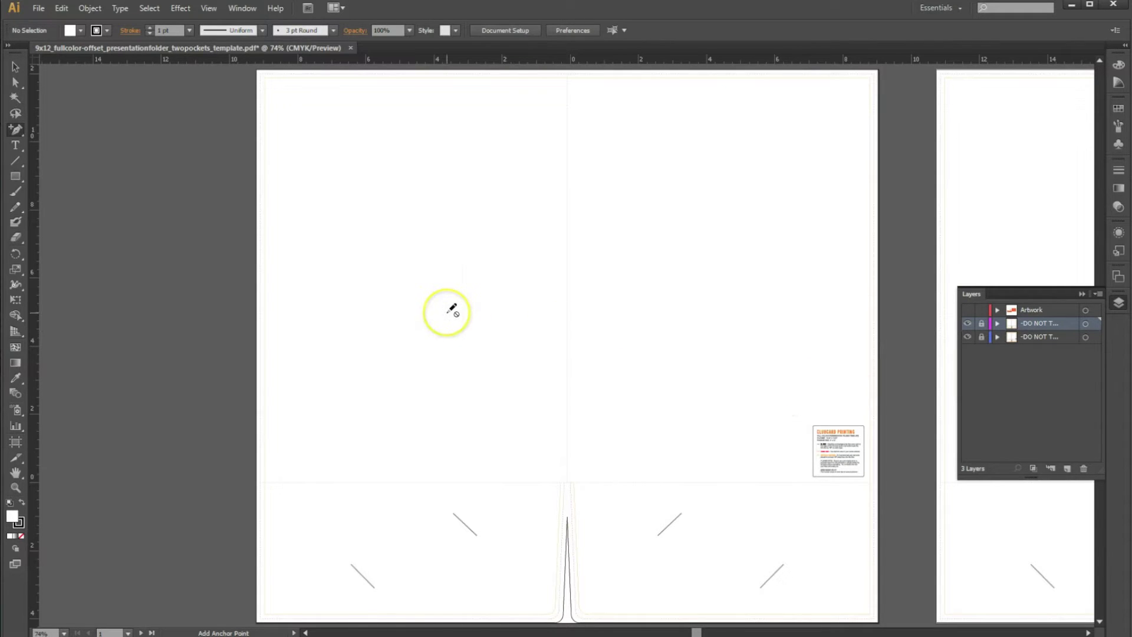
pyautogui.moveTo(402, 158)
pyautogui.mouseDown()
pyautogui.moveTo(392, 152)
pyautogui.moveTo(399, 63)
pyautogui.moveTo(881, 68)
pyautogui.moveTo(882, 111)
pyautogui.moveTo(883, 68)
pyautogui.moveTo(855, 68)
pyautogui.mouseUp()
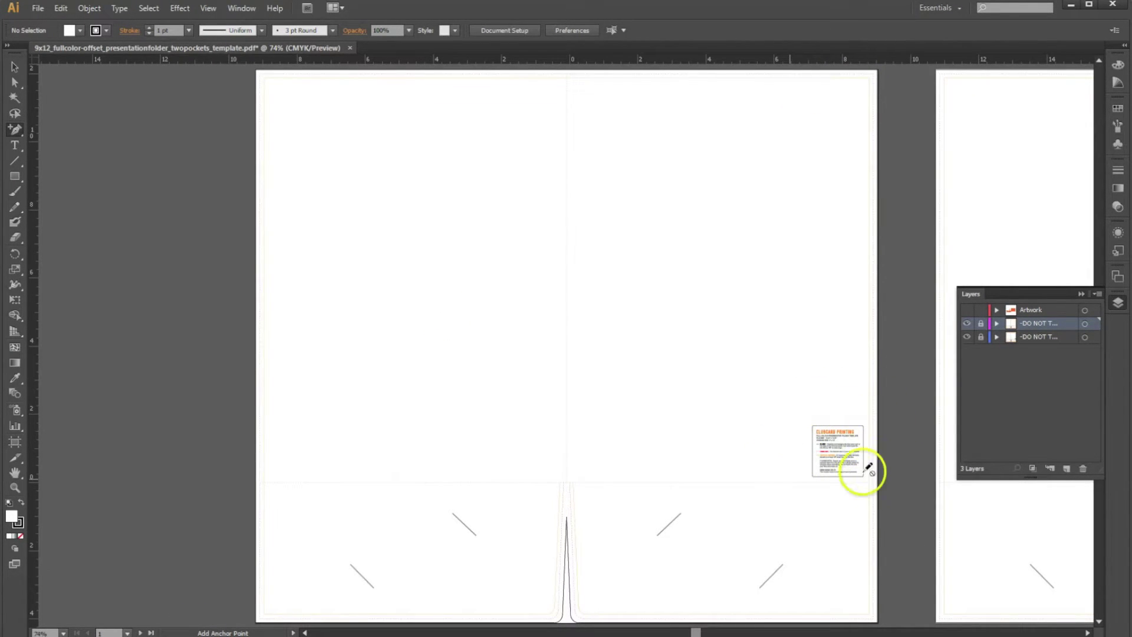
pyautogui.click(826, 451)
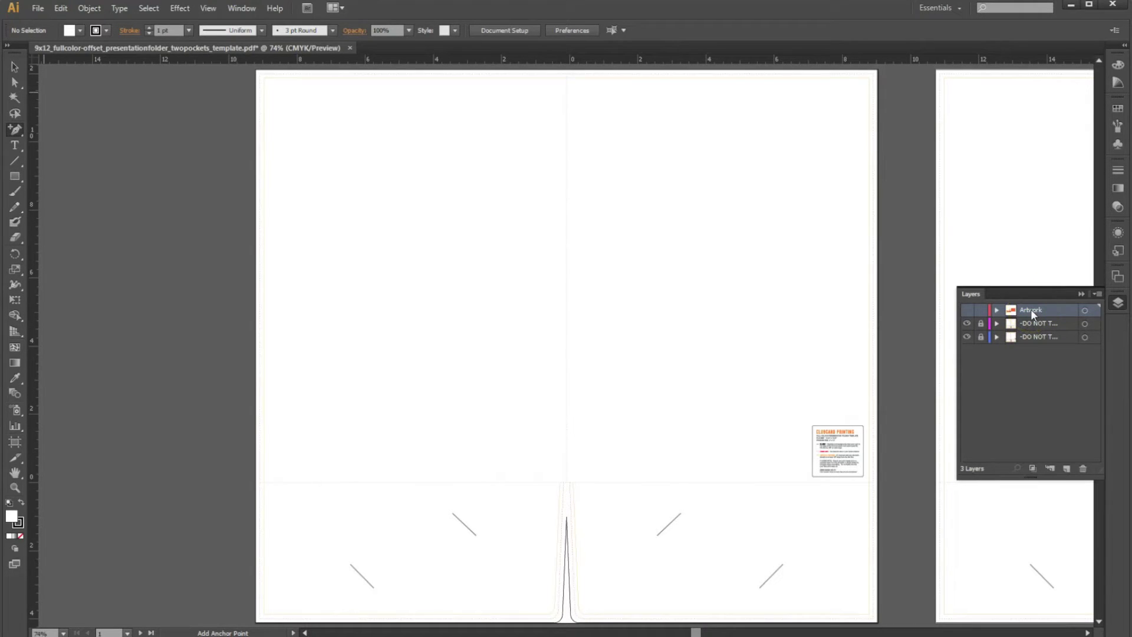
pyautogui.moveTo(1031, 308); pyautogui.dragTo(1032, 323)
# Step: On the Artwork layer, place the Clubcard logo block, contact text and red-and-yellow pocket pattern
pyautogui.click(1002, 309)
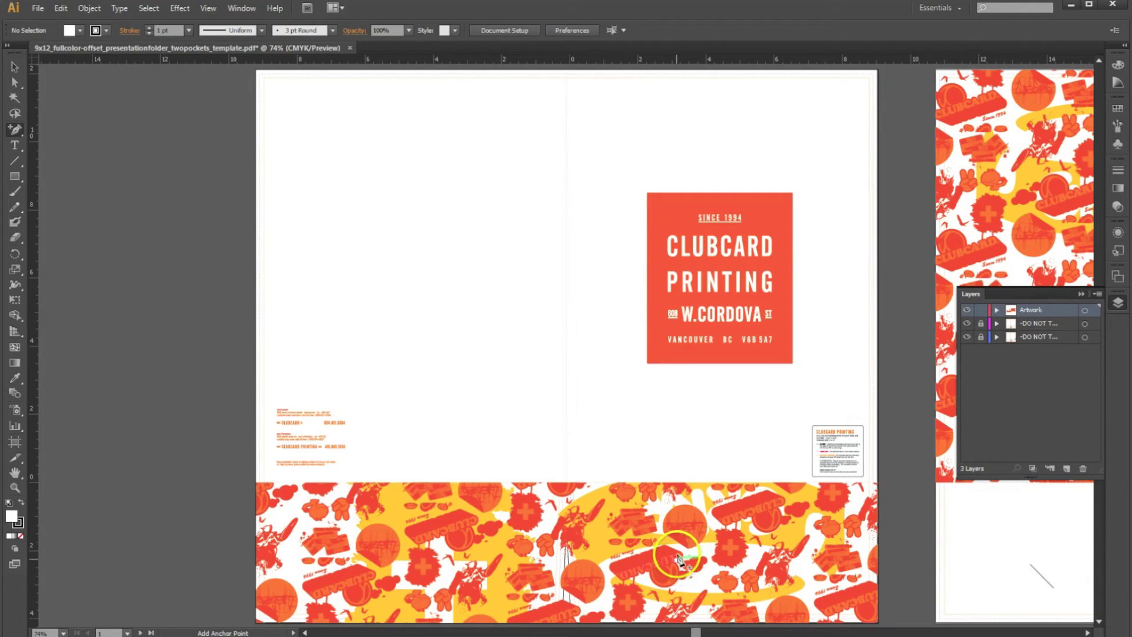
pyautogui.press('v')
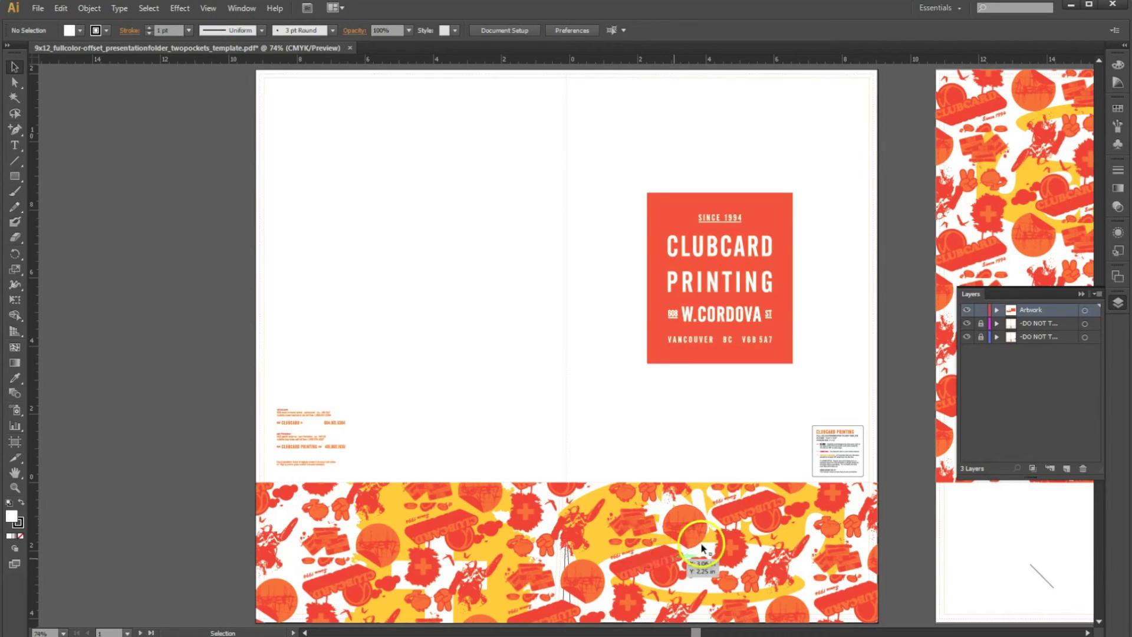
pyautogui.click(675, 557)
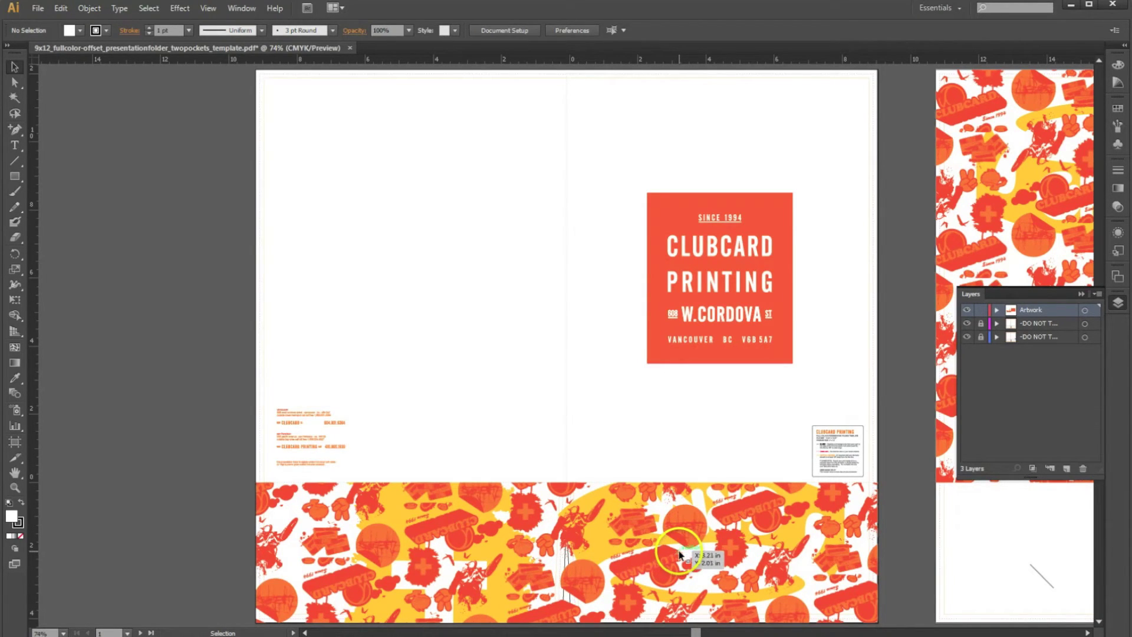
# Step: Go to artboard 2 and inspect the inside spread's pattern artwork, then deselect it
pyautogui.click(139, 632)
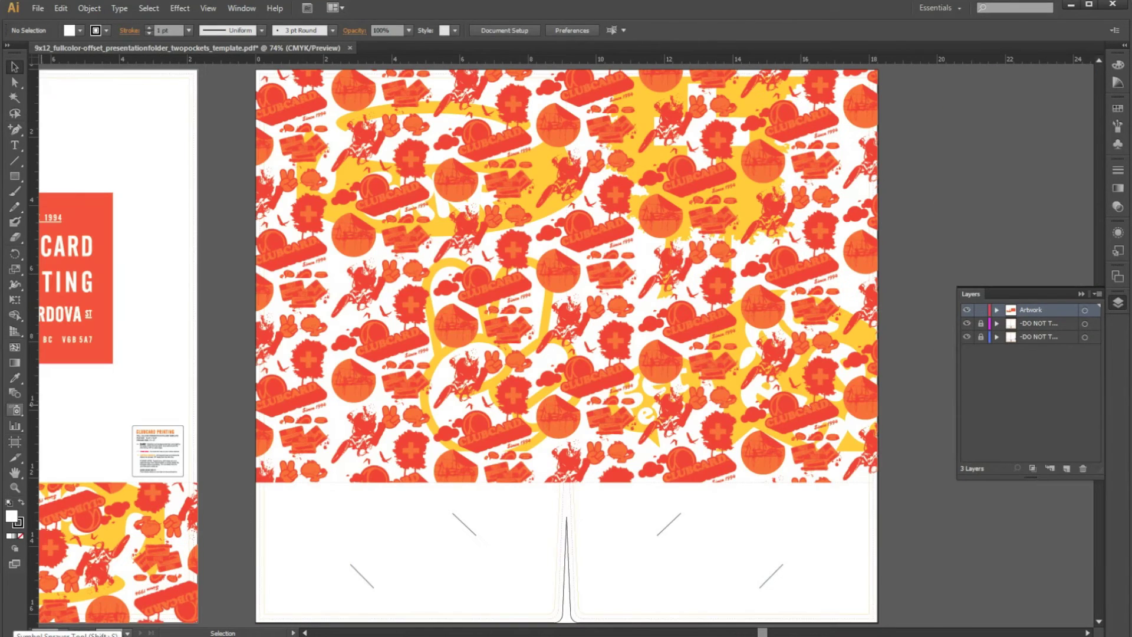
pyautogui.hotkey('ctrl', 'alt', 'a')
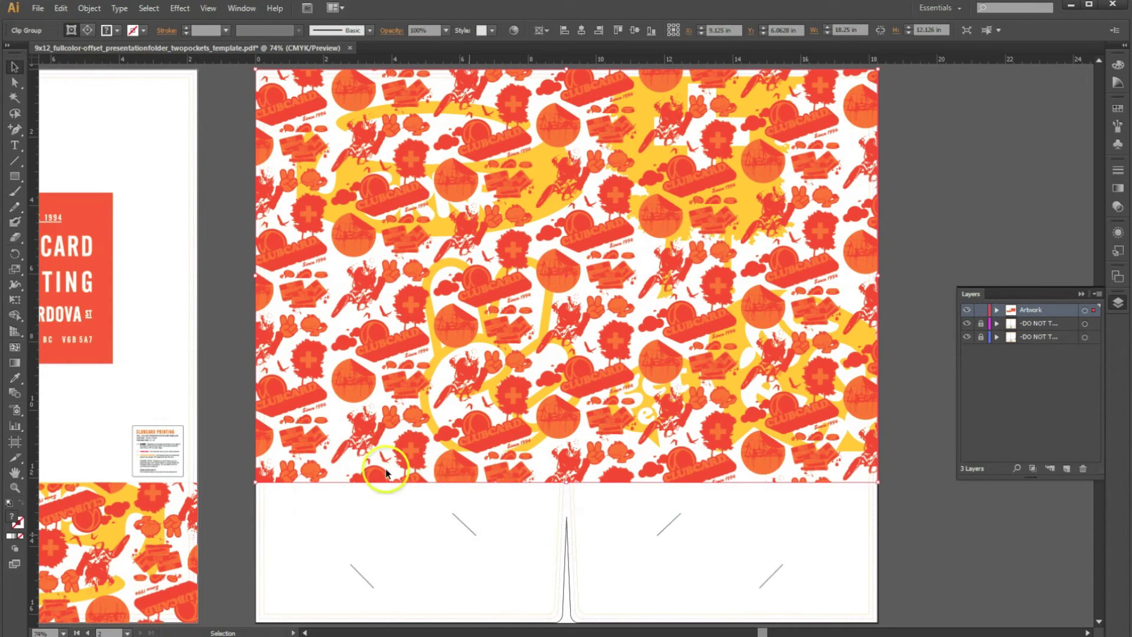
pyautogui.hotkey('ctrl', 'shift', 'a')
pyautogui.press('a')
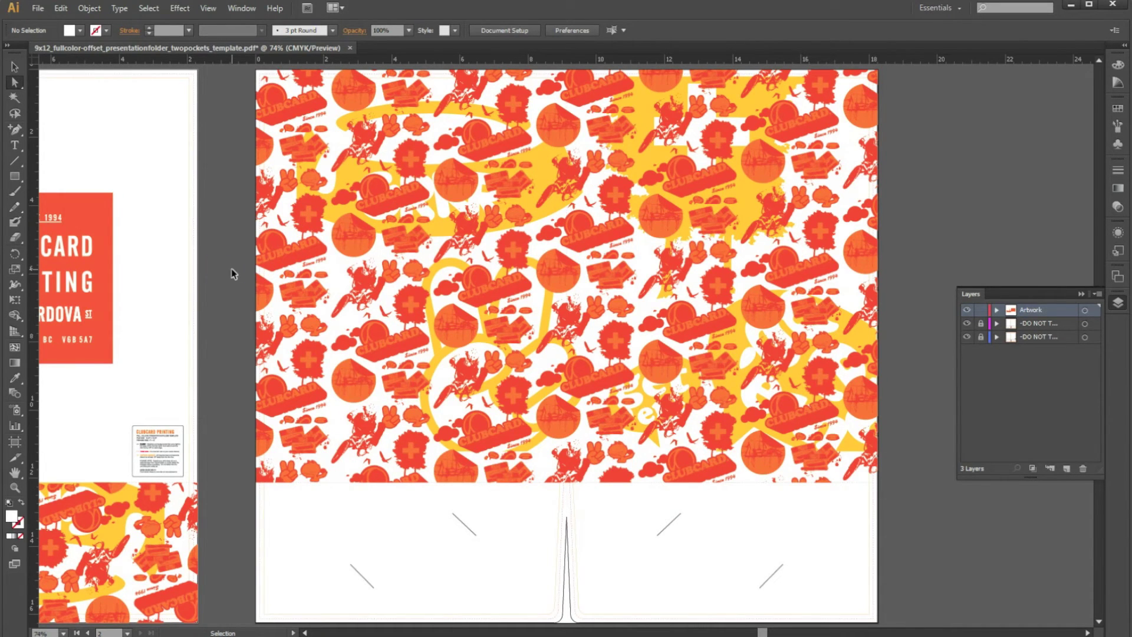
# Step: Select all artwork to check it, then pan back to the outside cover spread and deselect
pyautogui.hotkey('ctrl', 'a')
pyautogui.moveTo(140, 258); pyautogui.dragTo(646, 259)
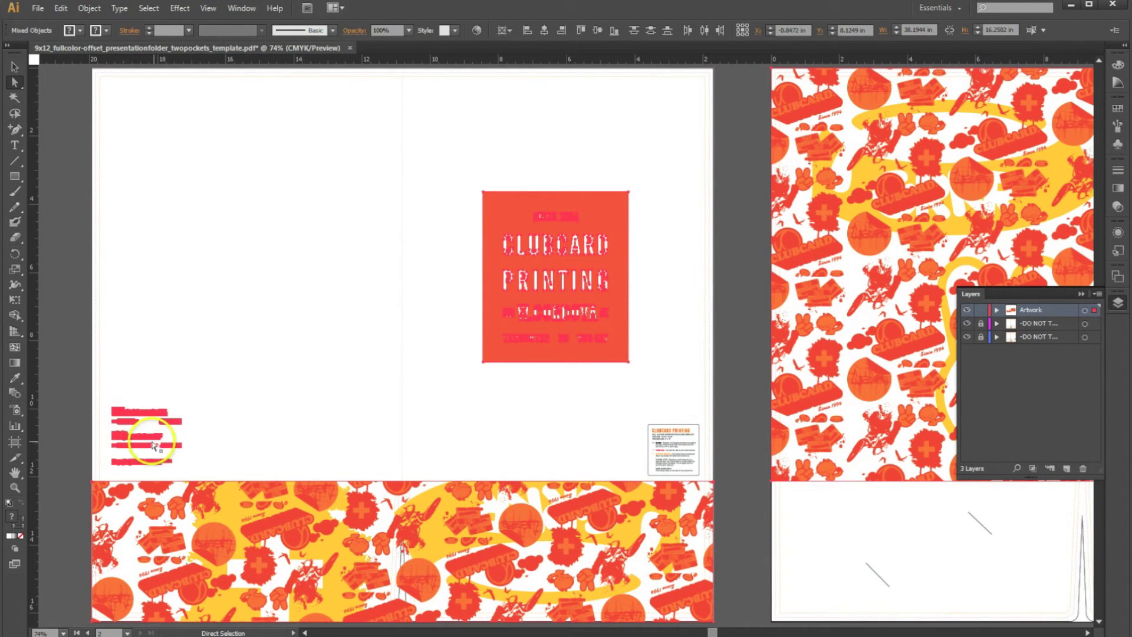
pyautogui.click(730, 320)
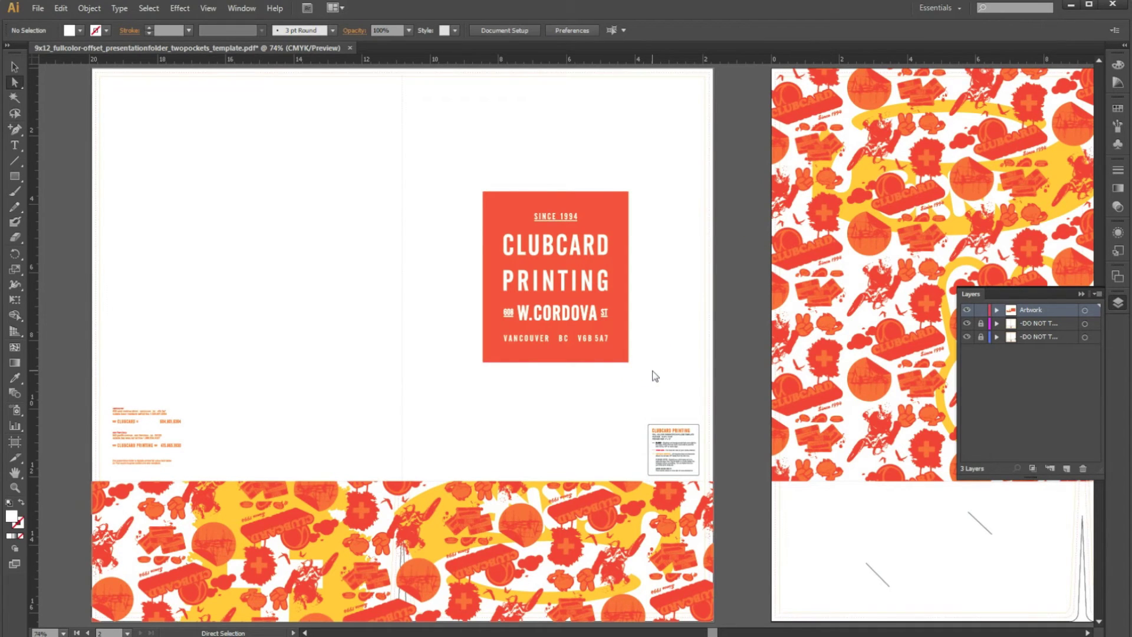
# Step: Hide both DO NOT PRINT layers and Save As Adobe PDF named Clubcard_presentationfolder_print
pyautogui.click(967, 323)
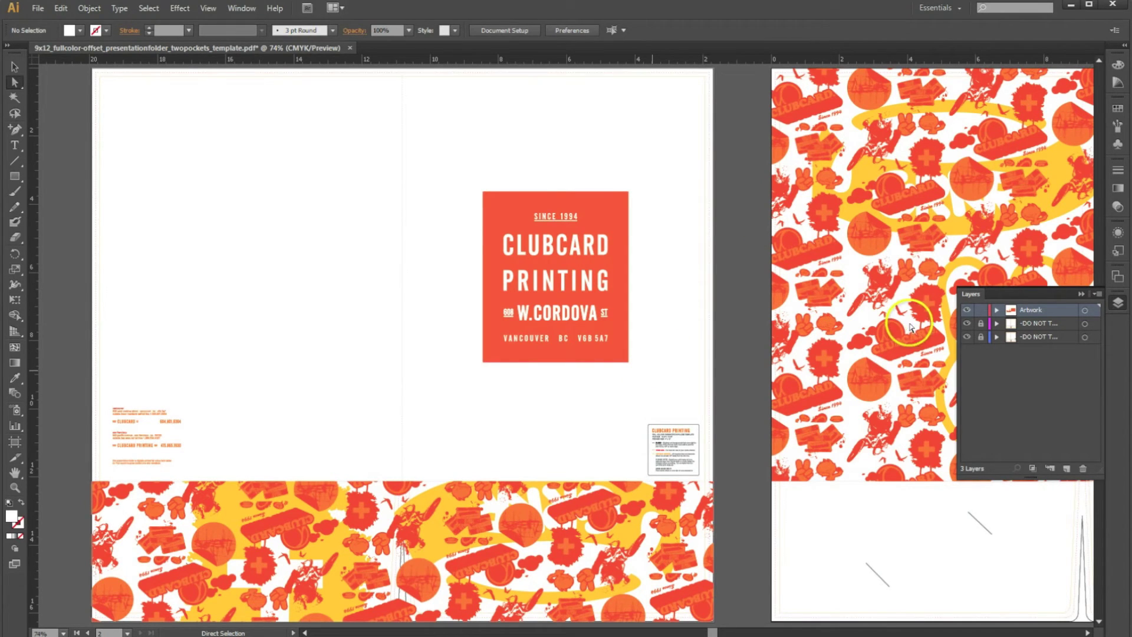
pyautogui.click(967, 337)
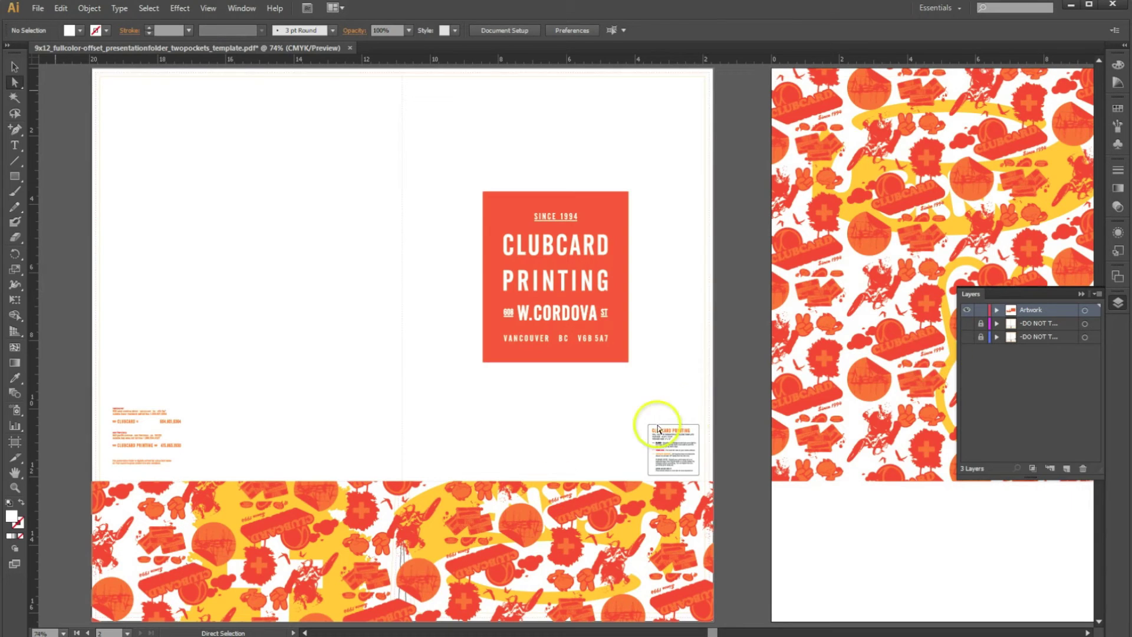
pyautogui.click(38, 8)
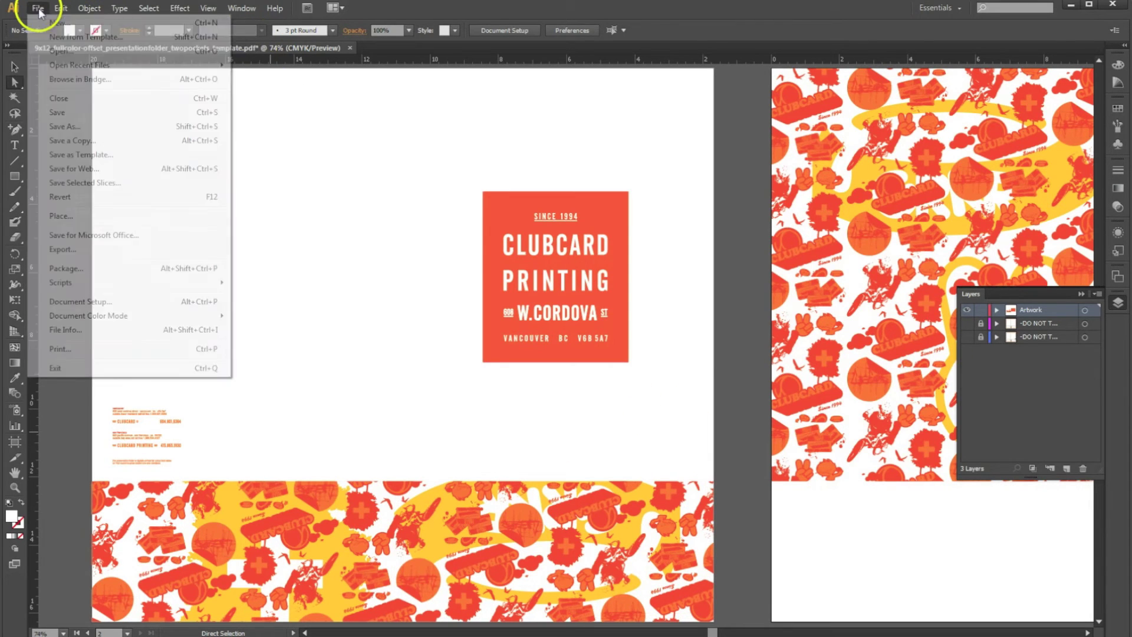
pyautogui.click(69, 126)
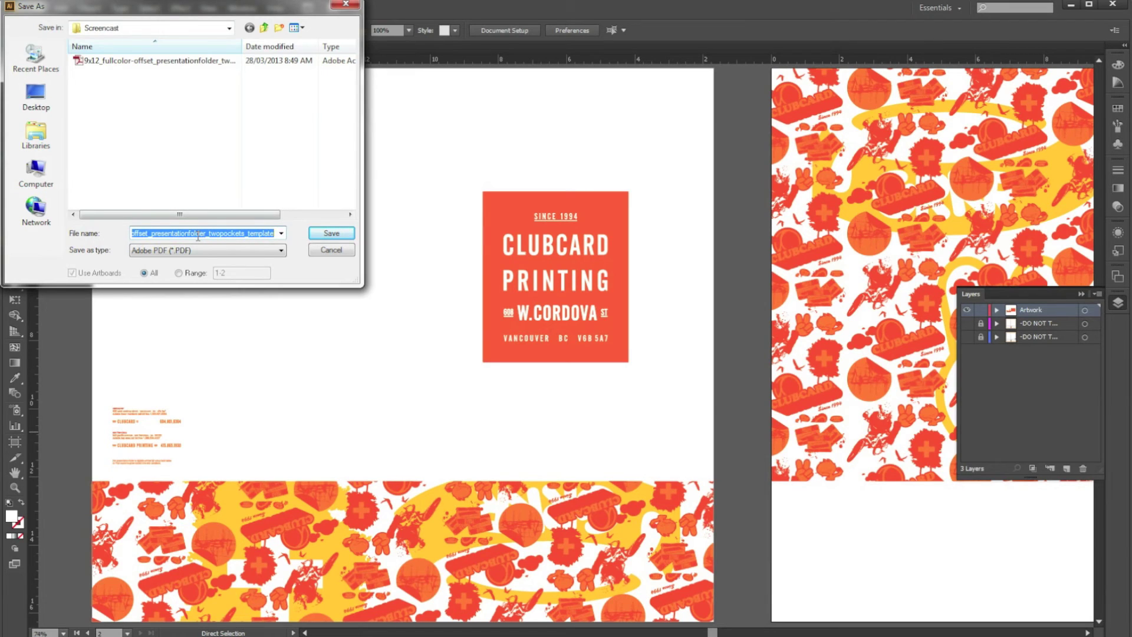
pyautogui.write('Cl')
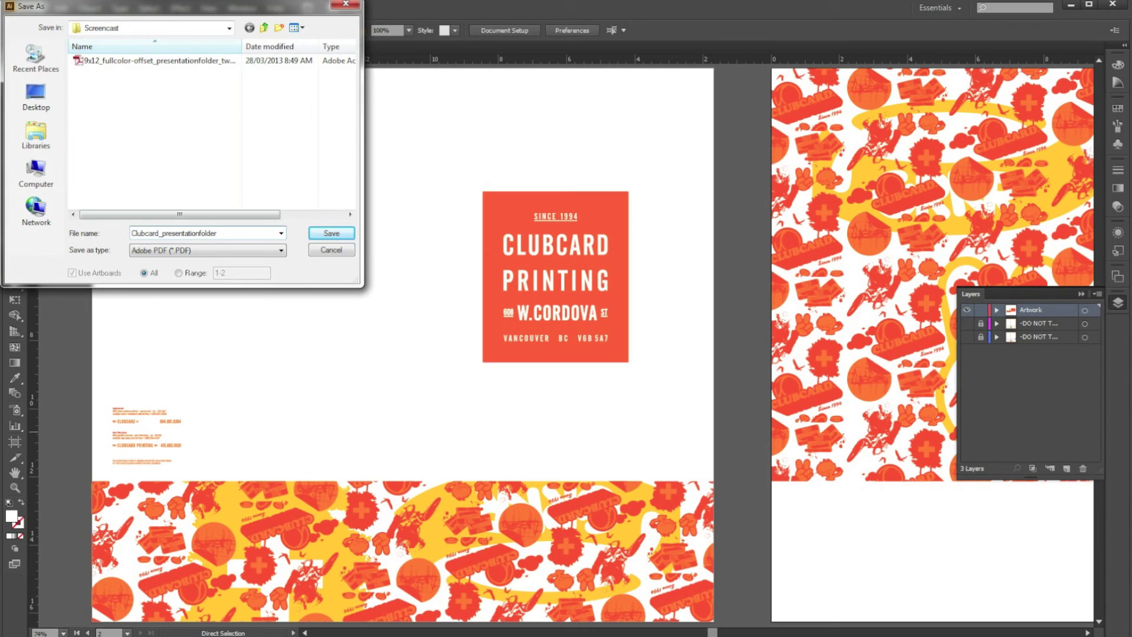
pyautogui.click(206, 253)
pyautogui.click(183, 280)
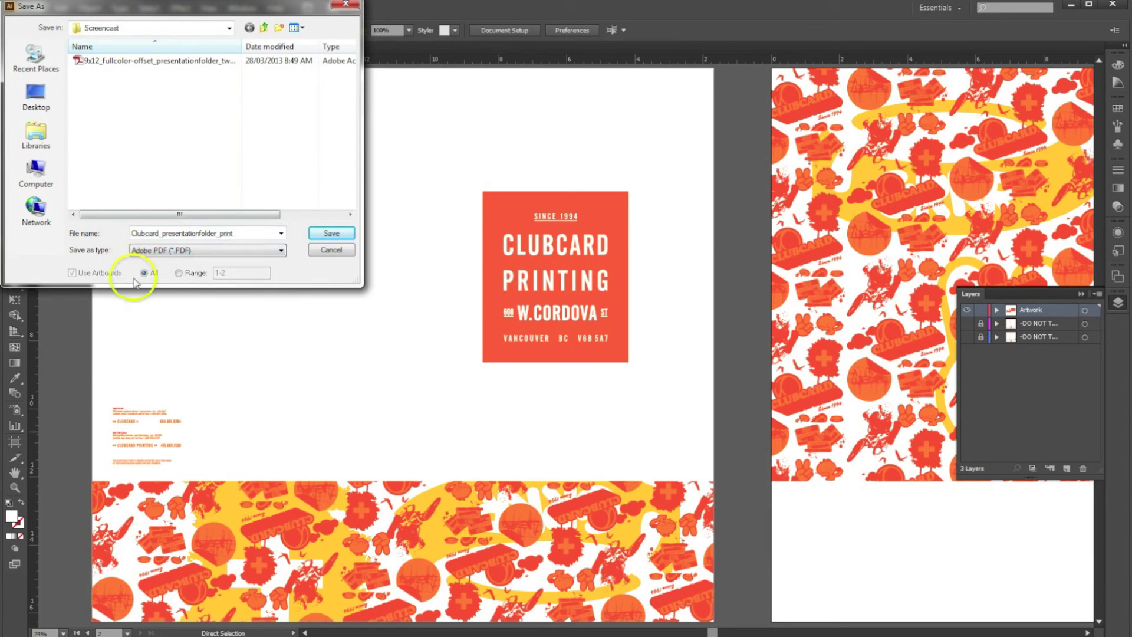
# Step: Confirm the save and choose the [Illustrator Default] Adobe PDF preset
pyautogui.click(334, 235)
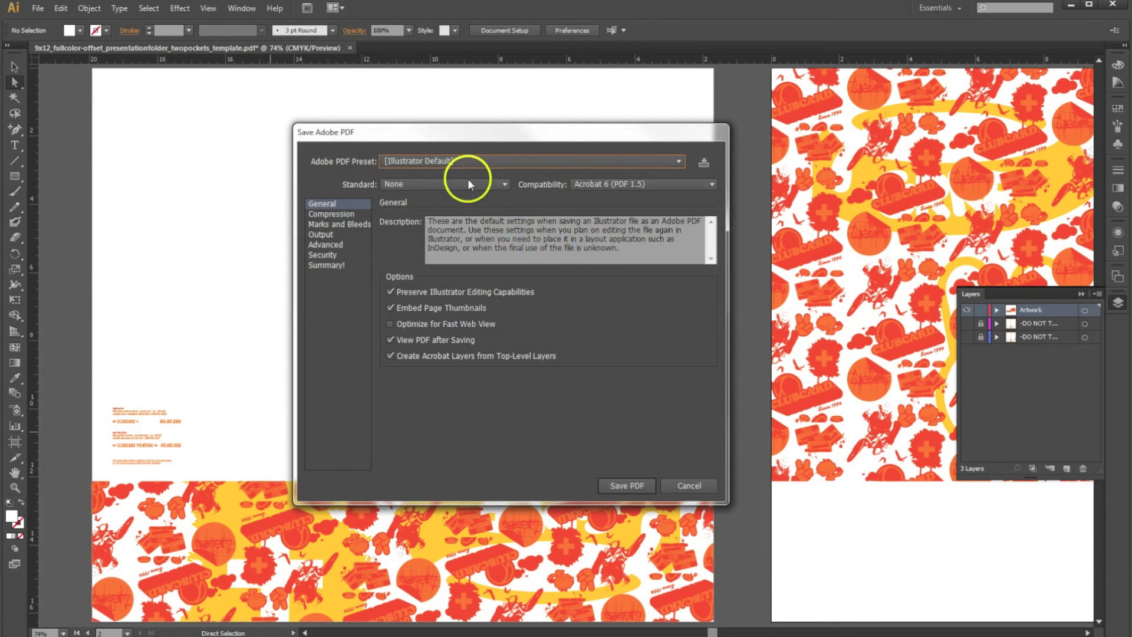
pyautogui.moveTo(362, 138)
pyautogui.mouseDown()
pyautogui.moveTo(374, 151)
pyautogui.moveTo(363, 151)
pyautogui.mouseUp()
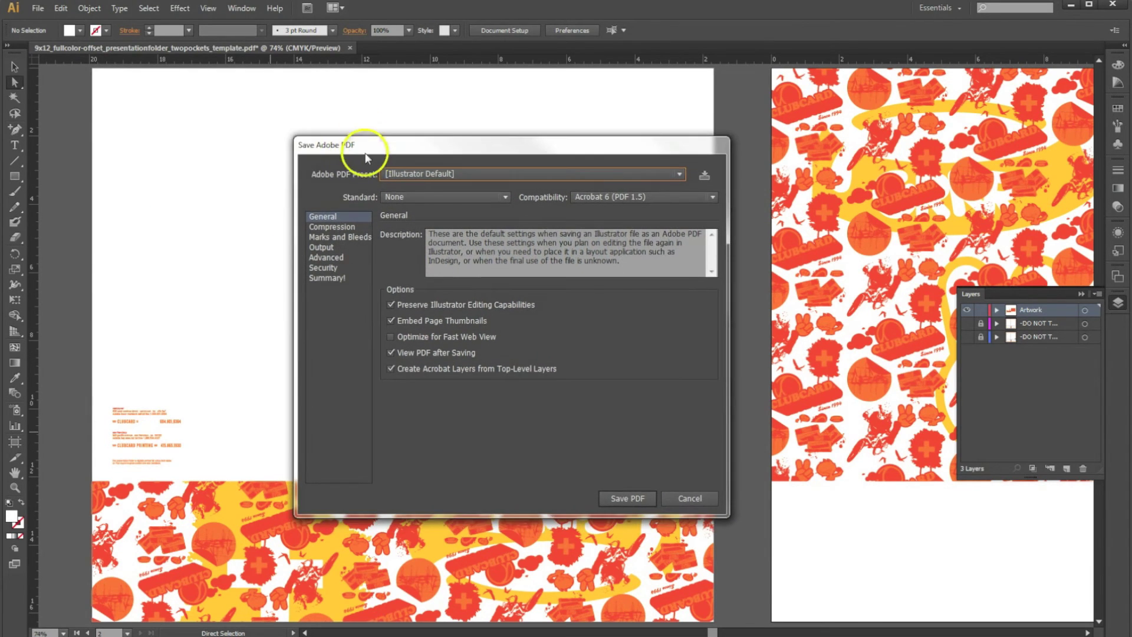
pyautogui.click(415, 173)
pyautogui.click(425, 205)
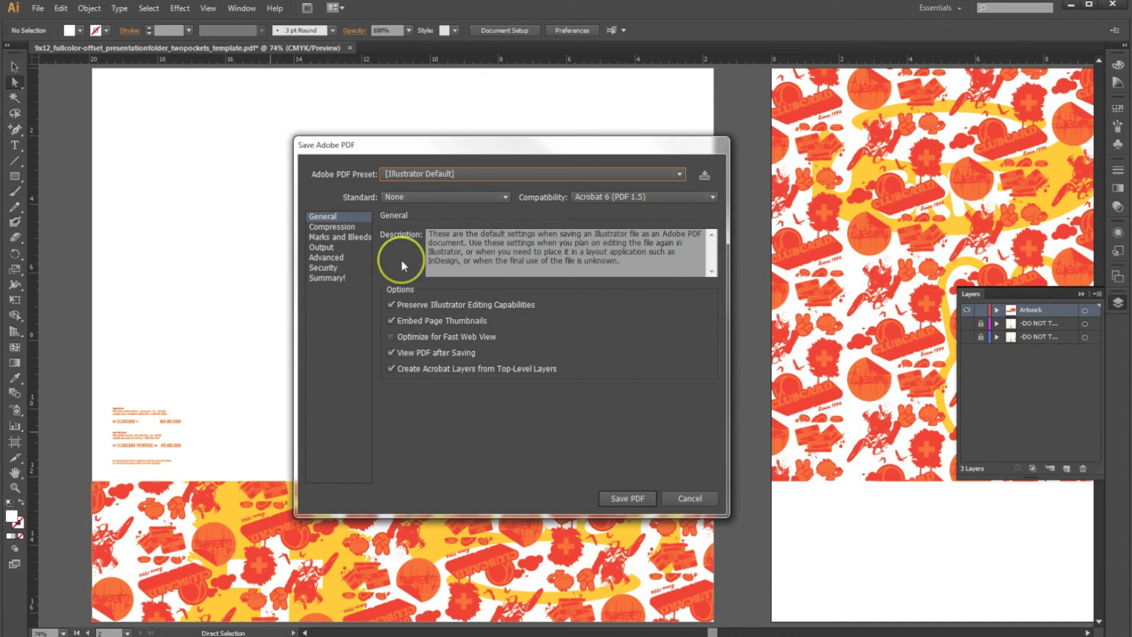
# Step: Turn on Trim Marks under Marks and Bleeds and review the remaining PDF settings pages
pyautogui.click(331, 227)
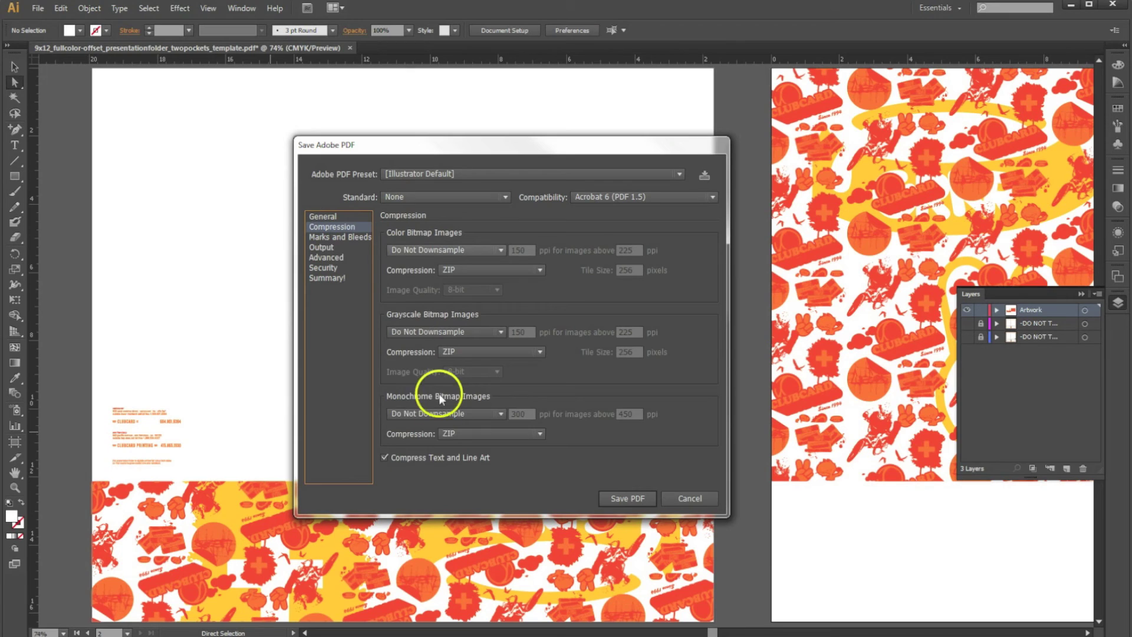
pyautogui.click(352, 237)
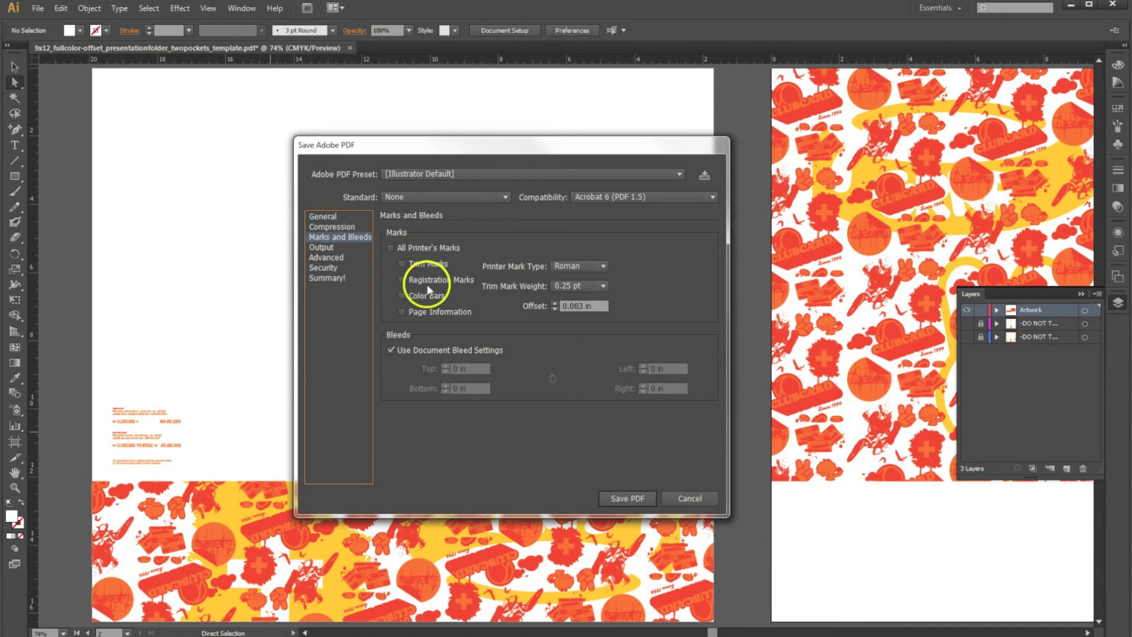
pyautogui.click(408, 263)
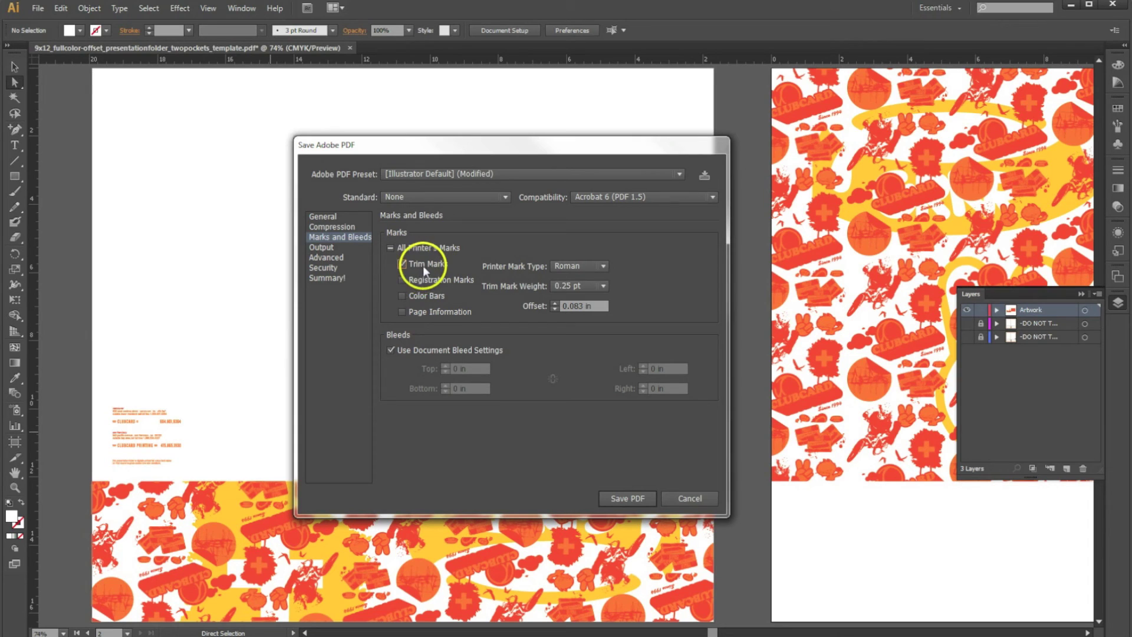
pyautogui.click(325, 248)
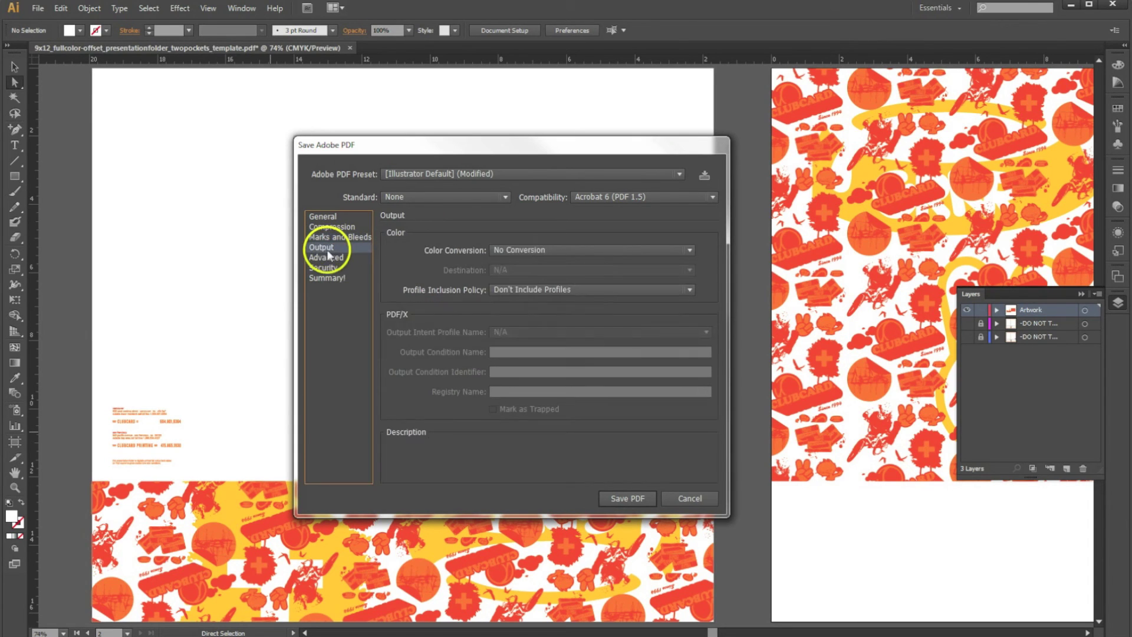
pyautogui.click(327, 257)
pyautogui.click(323, 267)
pyautogui.click(323, 278)
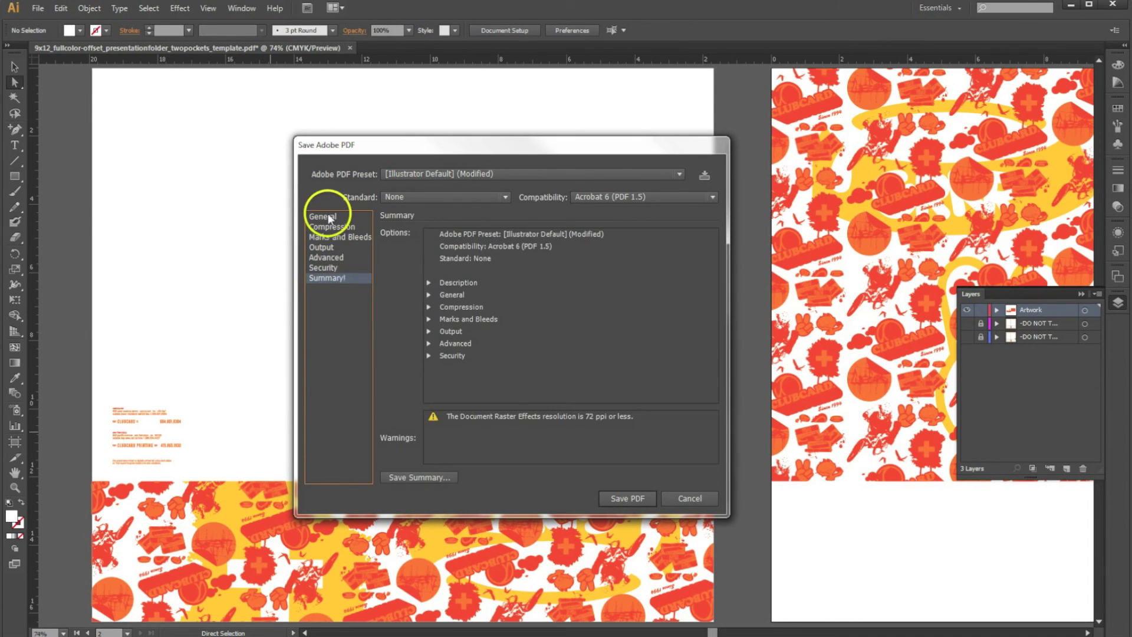
pyautogui.click(327, 216)
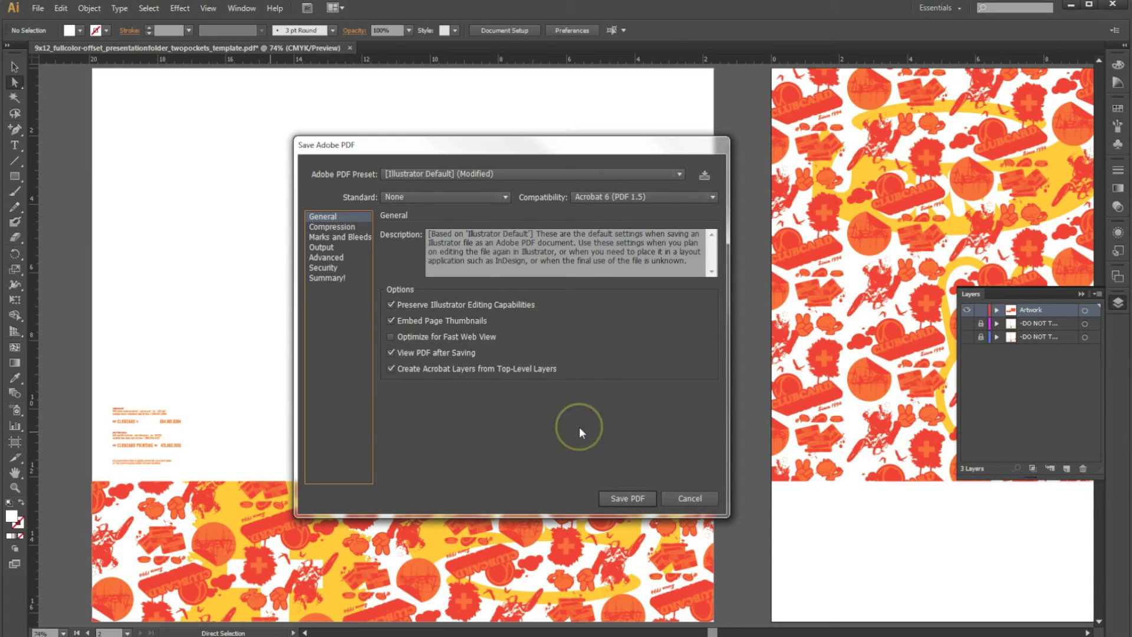
# Step: Save the PDF and review its cover and inside spread pages in Adobe Reader
pyautogui.click(613, 495)
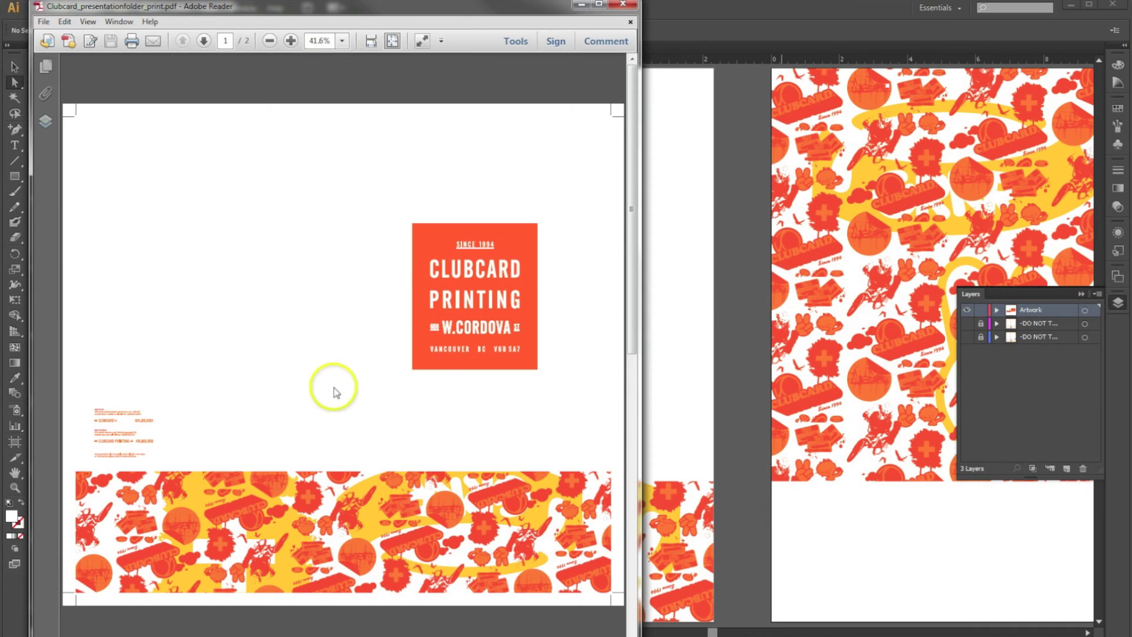
pyautogui.click(205, 41)
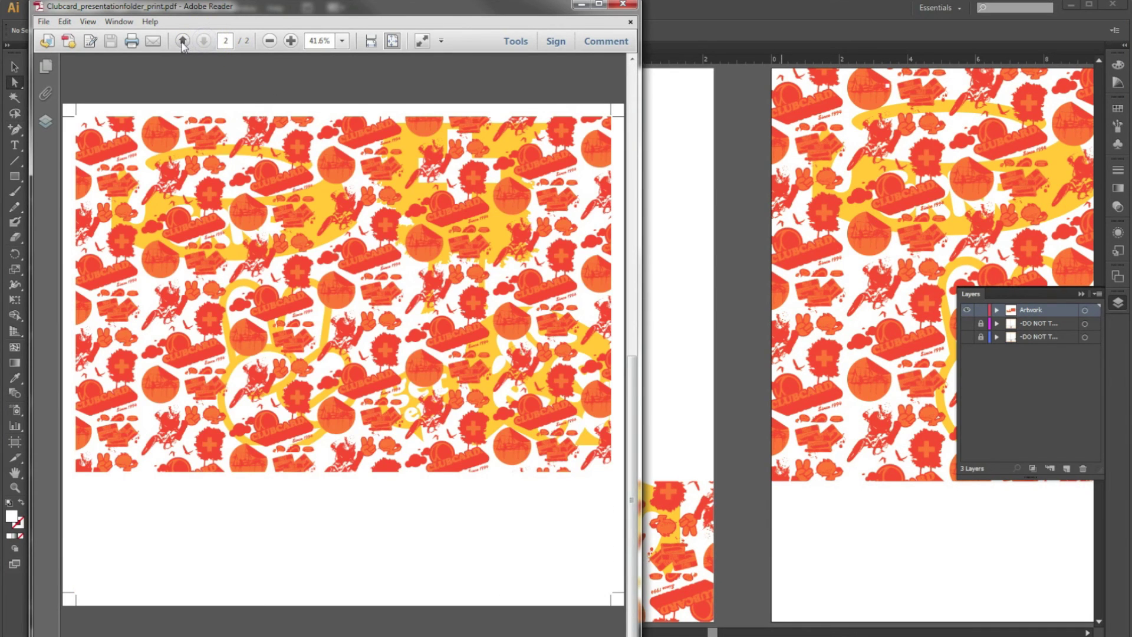
pyautogui.click(182, 41)
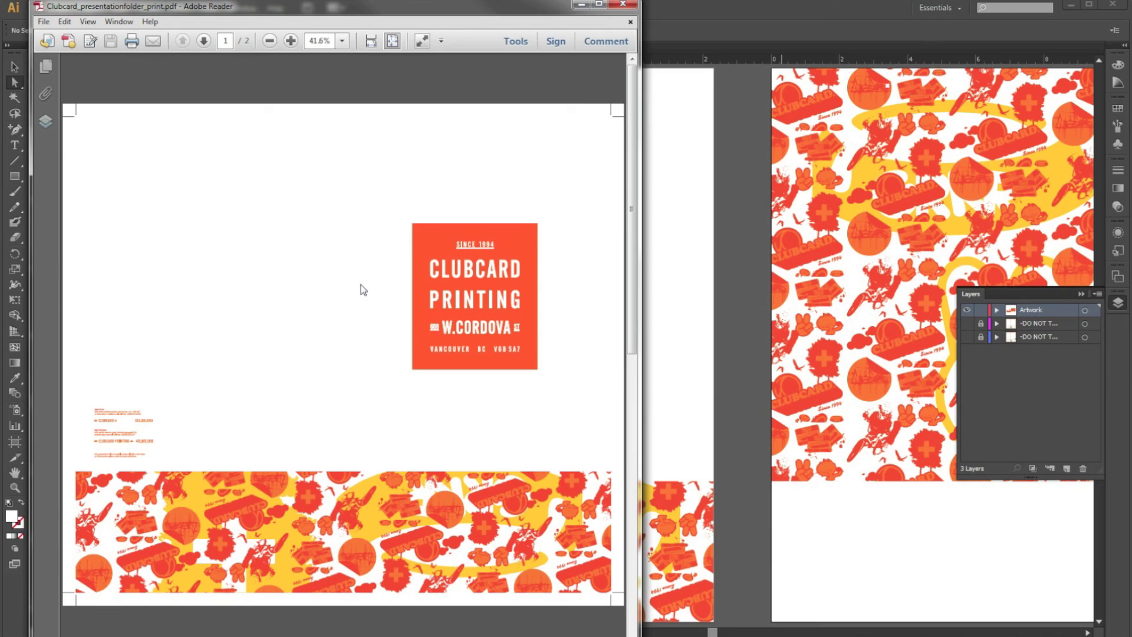